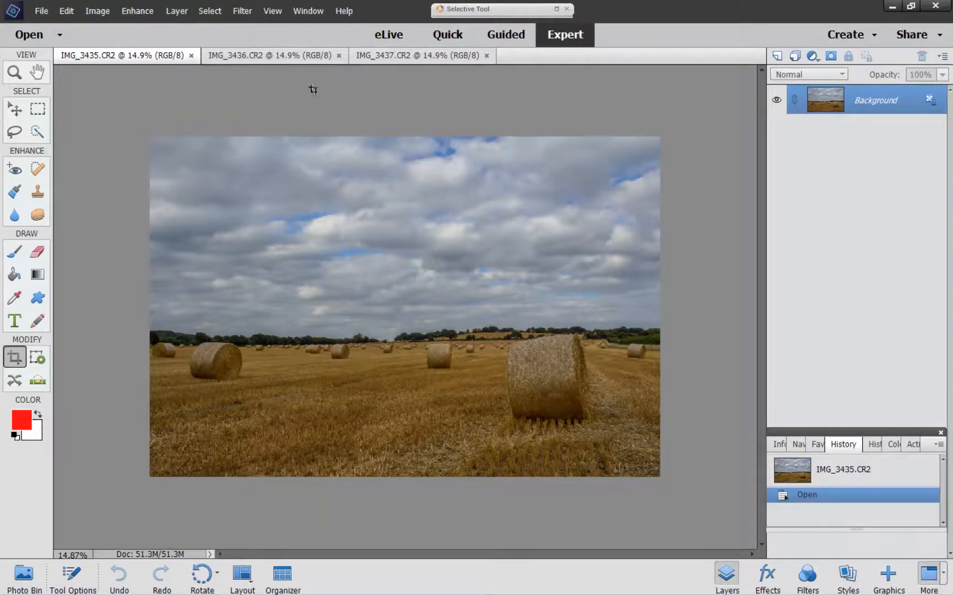
- Look over the second and third hay-bale photos and load all open photos into a guided Photomerge Group Shot
left_click(284, 55)
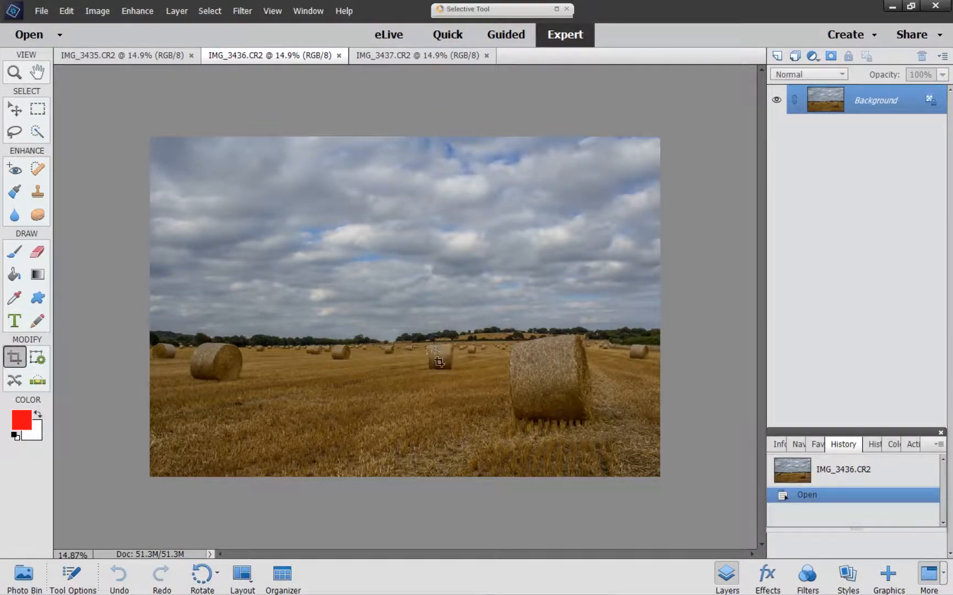
left_click(400, 59)
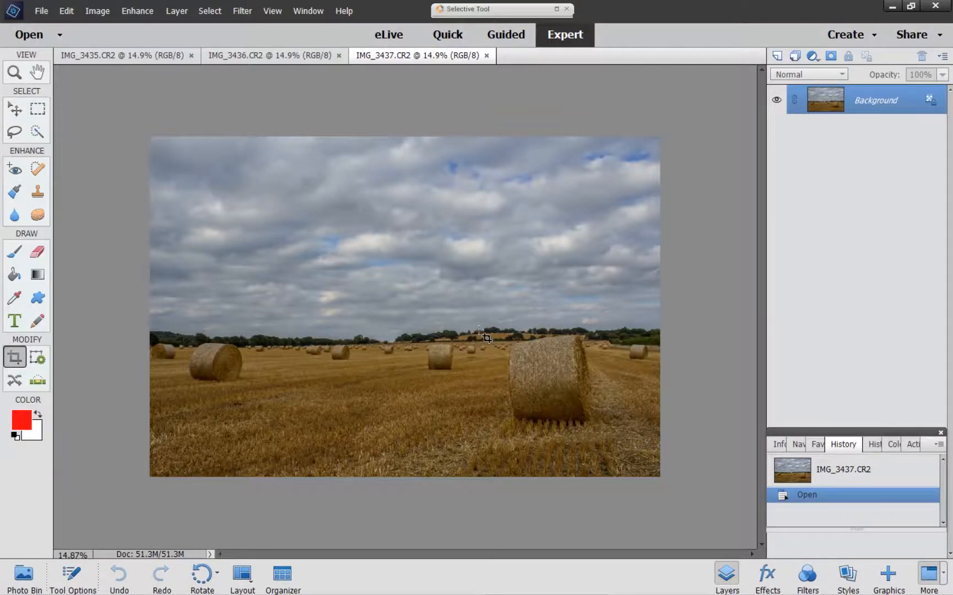
left_click(506, 35)
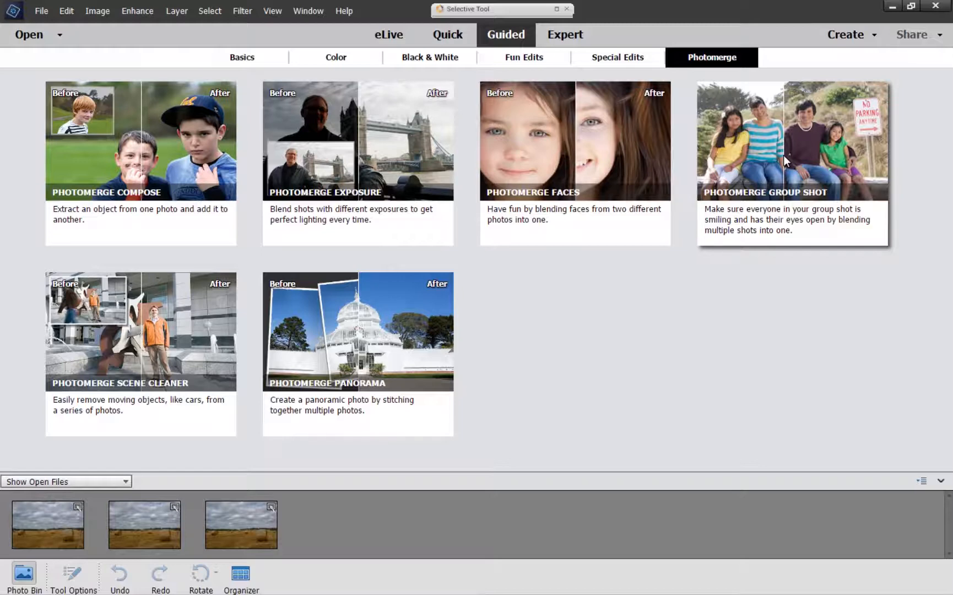
left_click(784, 157)
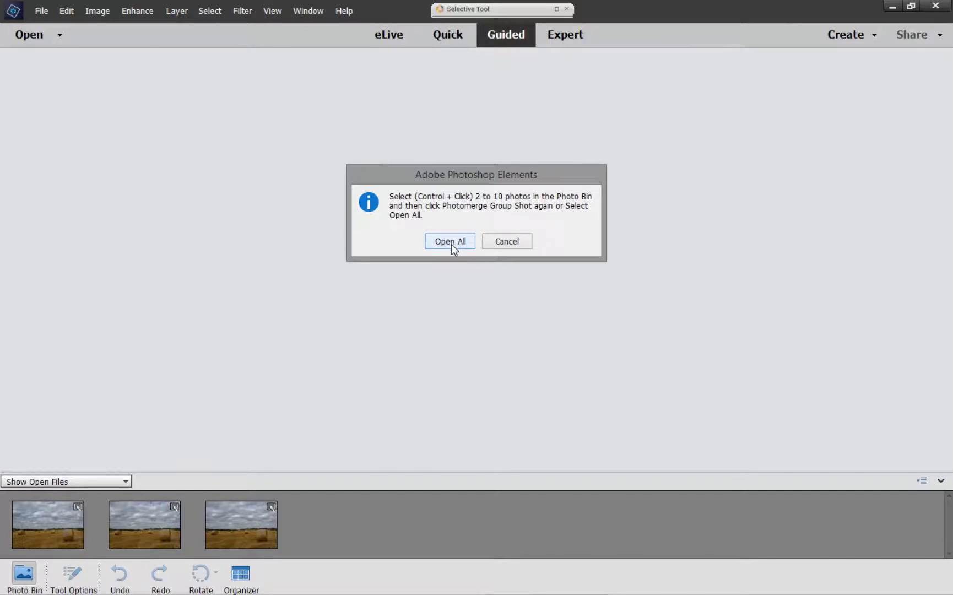
left_click(451, 242)
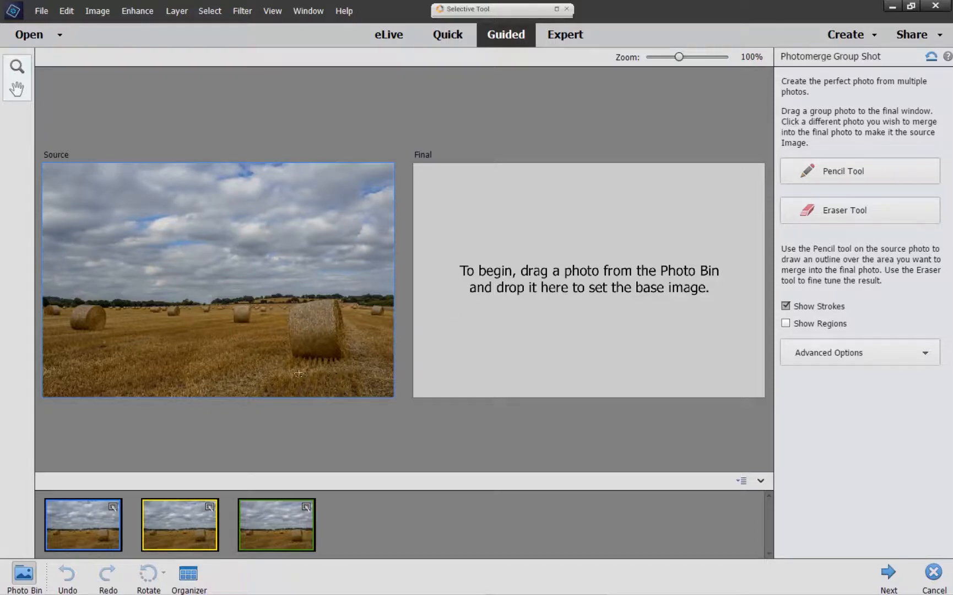
- Set the first photo as the final base image and mark its foreground field and large bale with the Pencil tool
left_click_drag(112, 512, 621, 297)
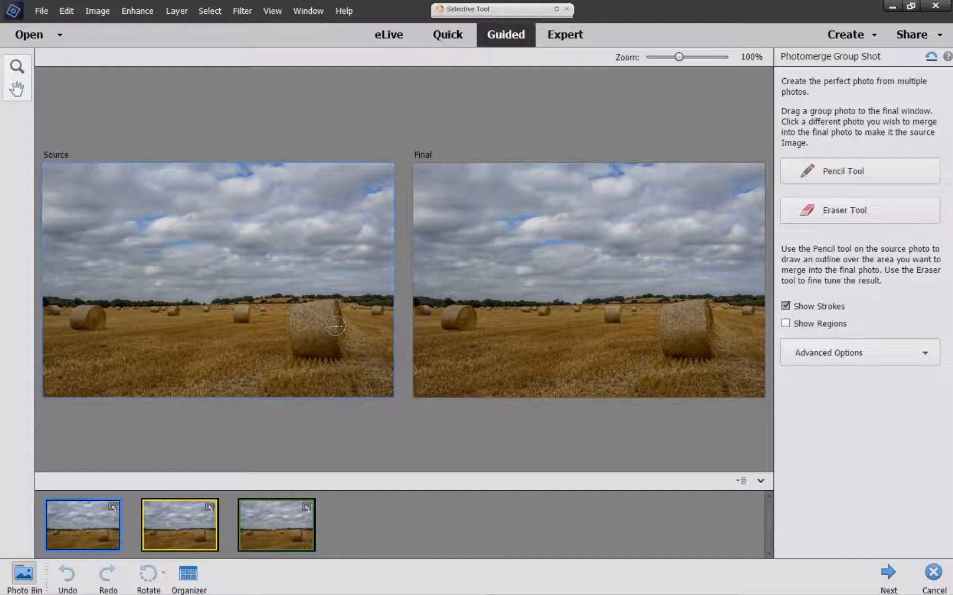
mouse_move(296, 315)
left_mouse_down()
mouse_move(332, 313)
mouse_move(298, 311)
mouse_move(336, 305)
mouse_move(281, 327)
mouse_move(295, 335)
mouse_move(316, 326)
mouse_move(305, 345)
mouse_move(331, 331)
mouse_move(331, 347)
mouse_move(296, 353)
mouse_move(346, 325)
mouse_move(385, 325)
mouse_move(356, 336)
mouse_move(392, 348)
mouse_move(372, 330)
mouse_move(389, 336)
mouse_move(387, 381)
mouse_move(358, 395)
mouse_move(94, 398)
mouse_move(46, 396)
mouse_move(31, 370)
mouse_move(293, 332)
mouse_move(52, 371)
mouse_move(55, 379)
mouse_move(115, 383)
mouse_move(375, 376)
left_mouse_up()
mouse_move(50, 384)
left_mouse_down()
mouse_move(347, 340)
mouse_move(283, 359)
mouse_move(354, 358)
mouse_move(346, 368)
mouse_move(368, 368)
mouse_move(143, 377)
left_mouse_up()
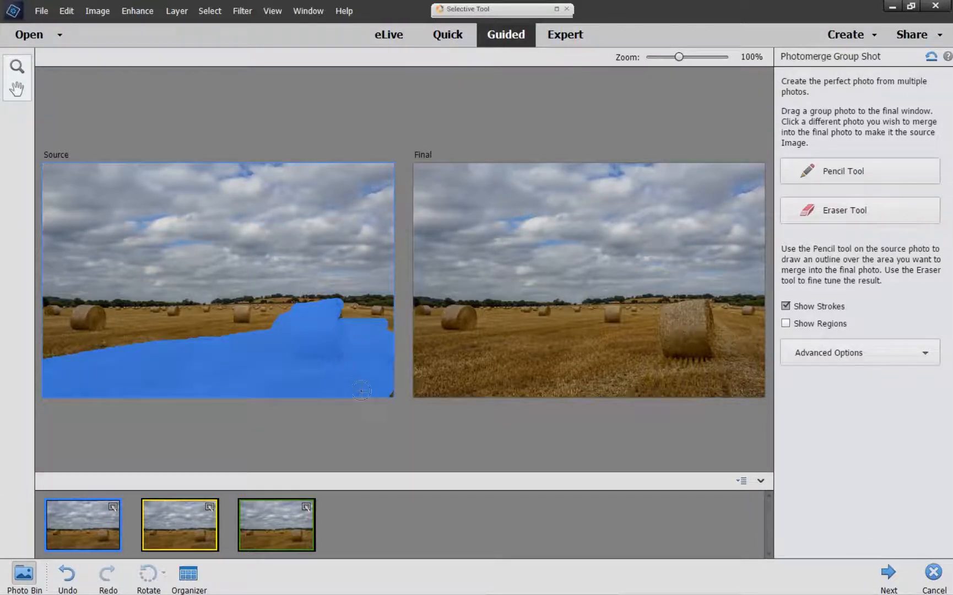
- Make the second photo the source and mark its distant field strip on both sides of the large bale
left_click(183, 519)
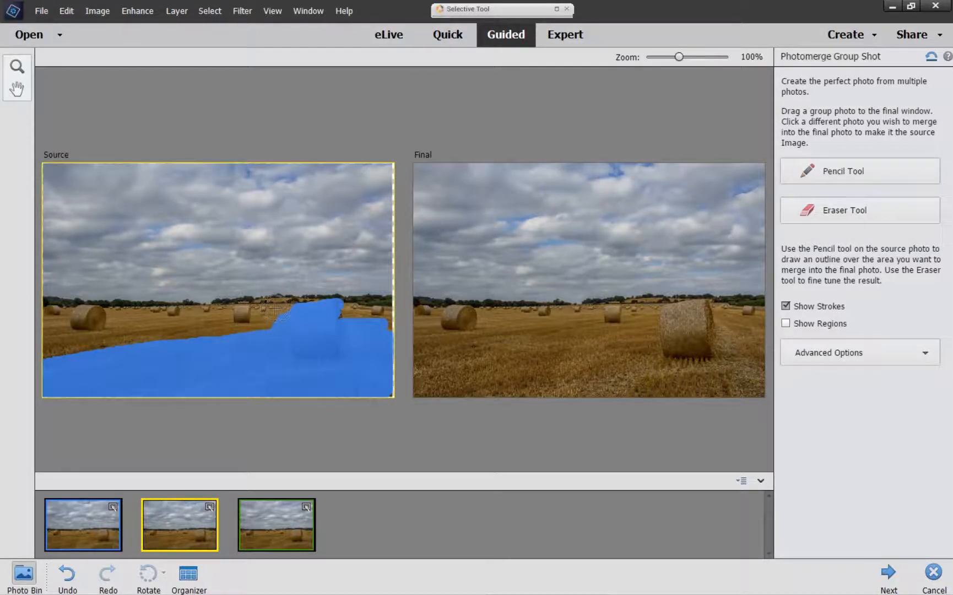
mouse_move(270, 318)
left_mouse_down()
mouse_move(224, 331)
mouse_move(46, 351)
mouse_move(47, 317)
mouse_move(282, 311)
mouse_move(54, 342)
mouse_move(83, 333)
mouse_move(57, 332)
mouse_move(277, 315)
left_mouse_up()
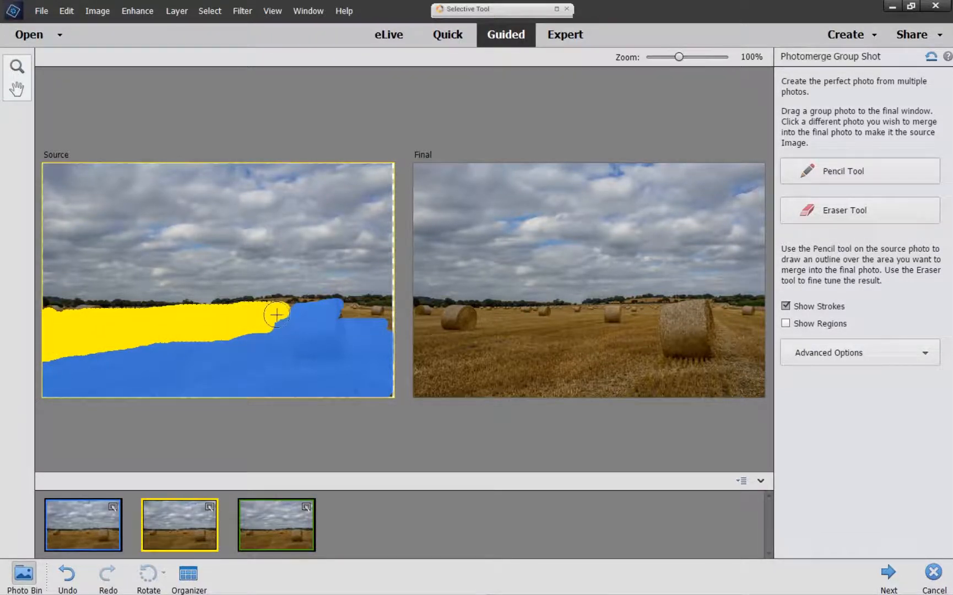
mouse_move(346, 311)
left_mouse_down()
mouse_move(383, 310)
mouse_move(398, 324)
left_mouse_up()
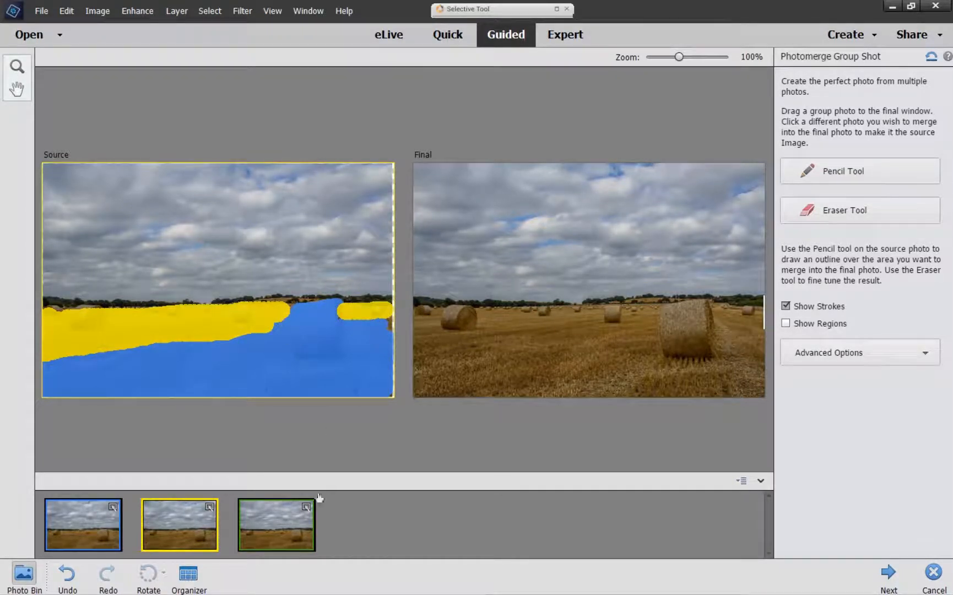
- Make the third photo the source and mark its tree line and entire sky for merging
left_click(282, 532)
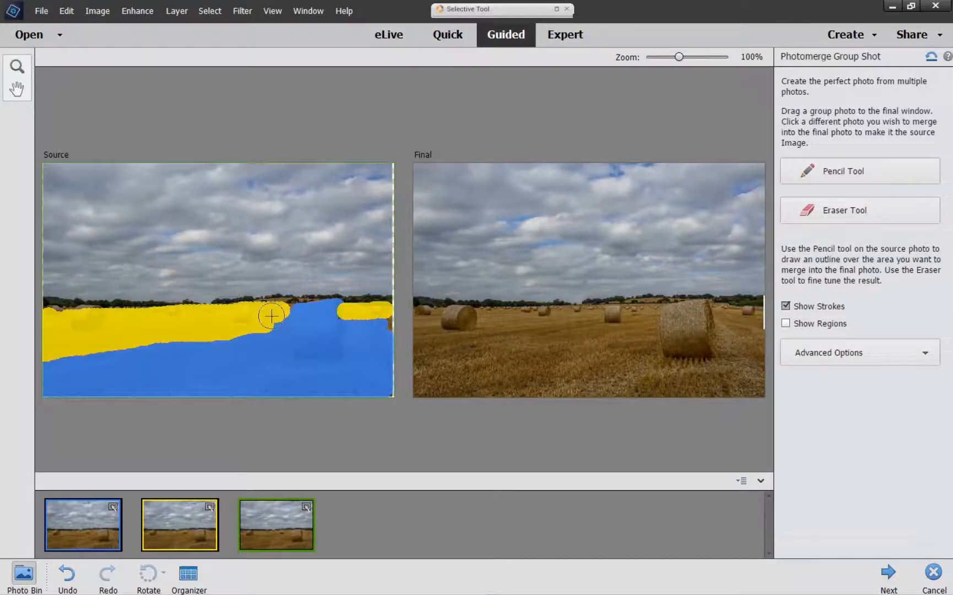
mouse_move(302, 295)
left_mouse_down()
mouse_move(50, 300)
mouse_move(110, 297)
left_mouse_up()
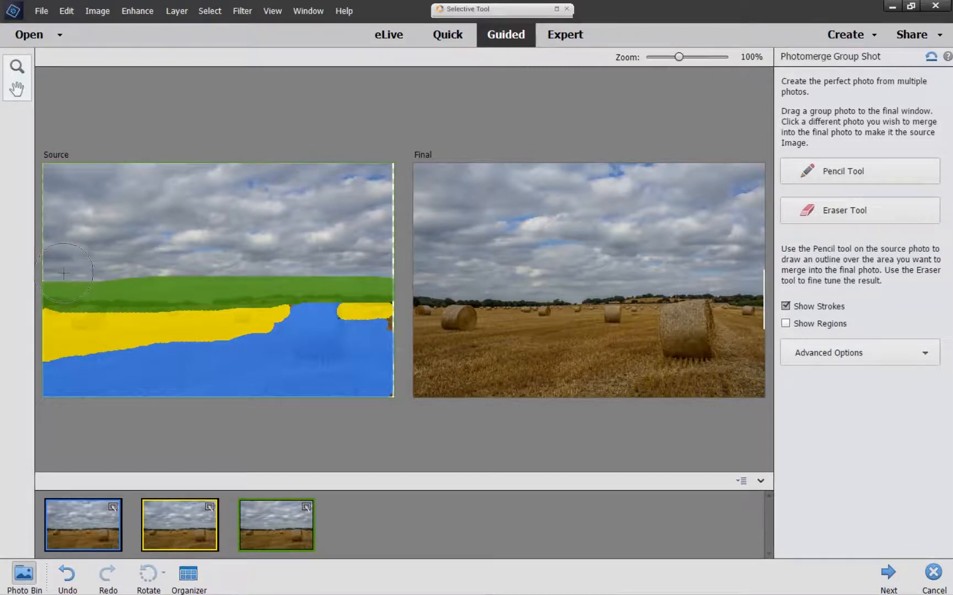
mouse_move(63, 272)
left_mouse_down()
mouse_move(353, 267)
mouse_move(388, 251)
mouse_move(47, 254)
mouse_move(83, 236)
mouse_move(386, 226)
mouse_move(259, 212)
mouse_move(86, 232)
mouse_move(154, 199)
mouse_move(388, 185)
mouse_move(181, 173)
mouse_move(49, 188)
mouse_move(110, 170)
mouse_move(295, 166)
left_mouse_up()
left_click_drag(381, 169, 368, 201)
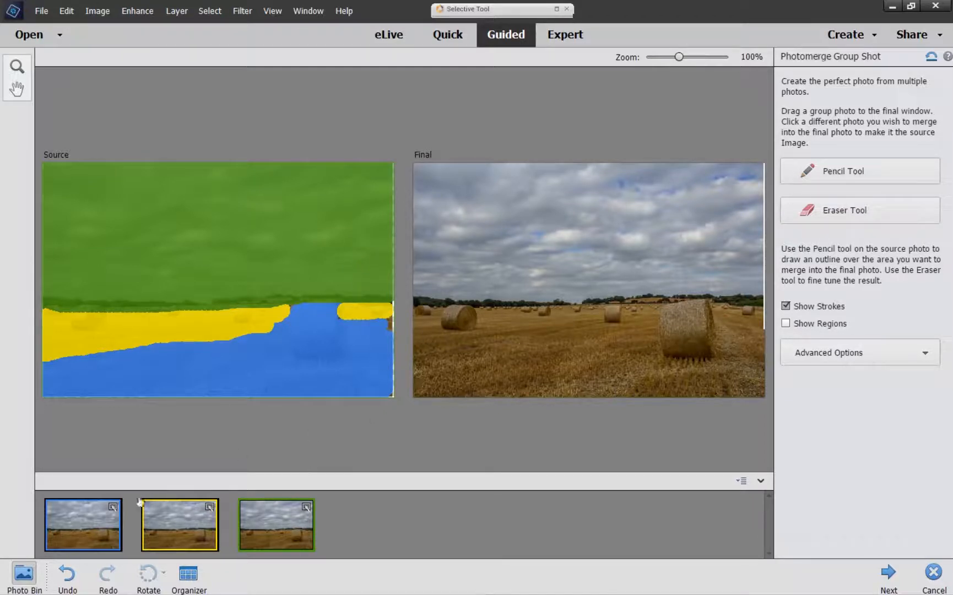
- Reduce the brush size and fill the unmarked gaps at the field's right edge using the first and second photos
left_click(110, 518)
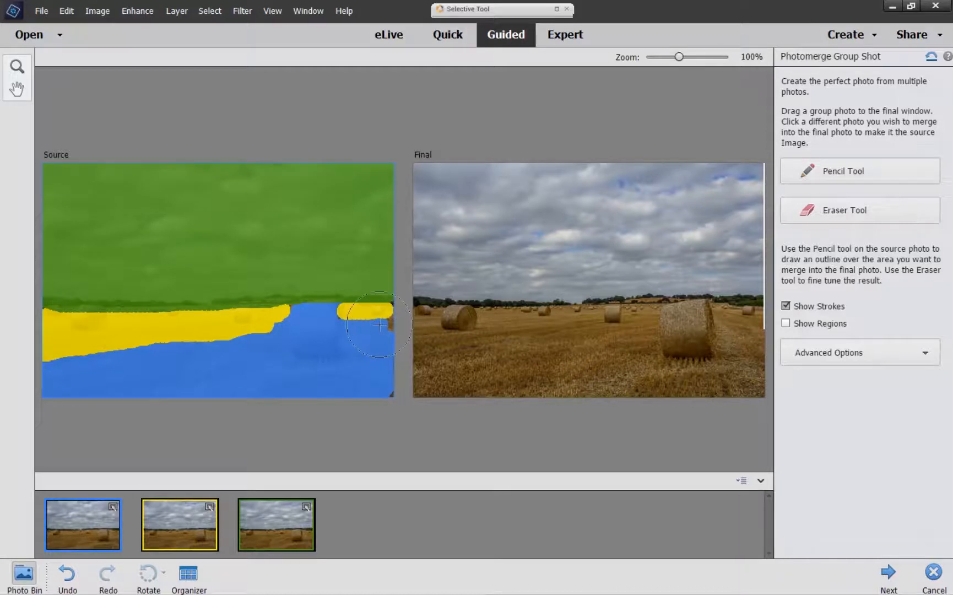
key("bracketleft")
key("bracketleft")
key("bracketleft")
key("bracketleft")
key("bracketleft")
key("bracketleft")
key("bracketleft")
left_click(191, 517)
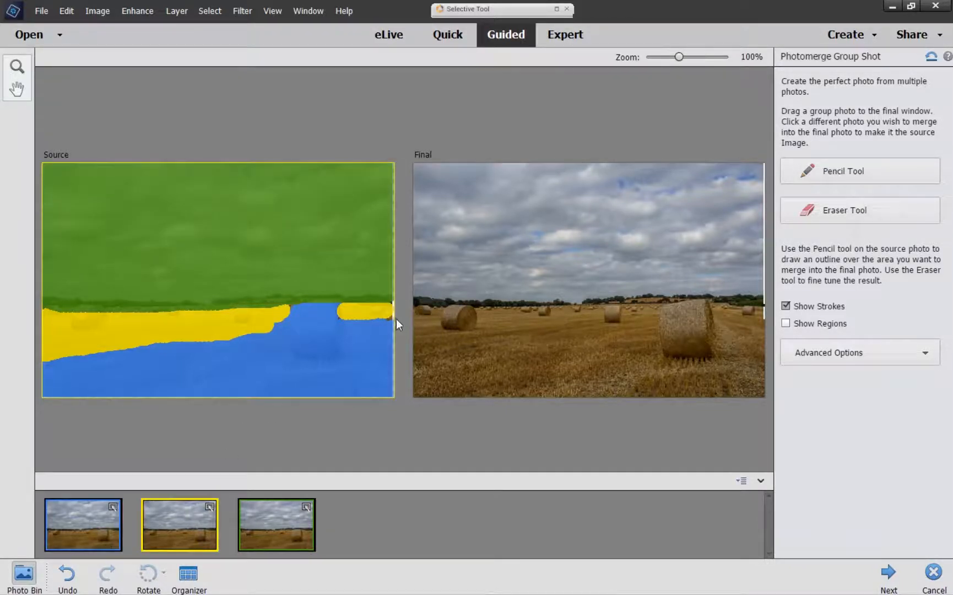
mouse_move(387, 316)
left_mouse_down()
mouse_move(392, 302)
mouse_move(339, 310)
mouse_move(385, 316)
left_mouse_up()
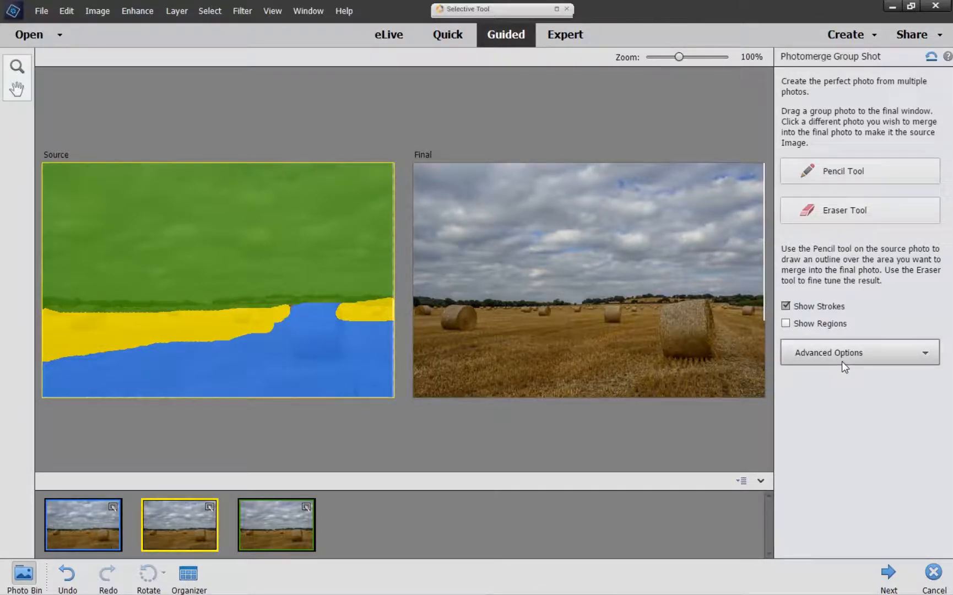
- Enable Pixel Blending in the advanced merge options and proceed to the merged result
left_click(867, 355)
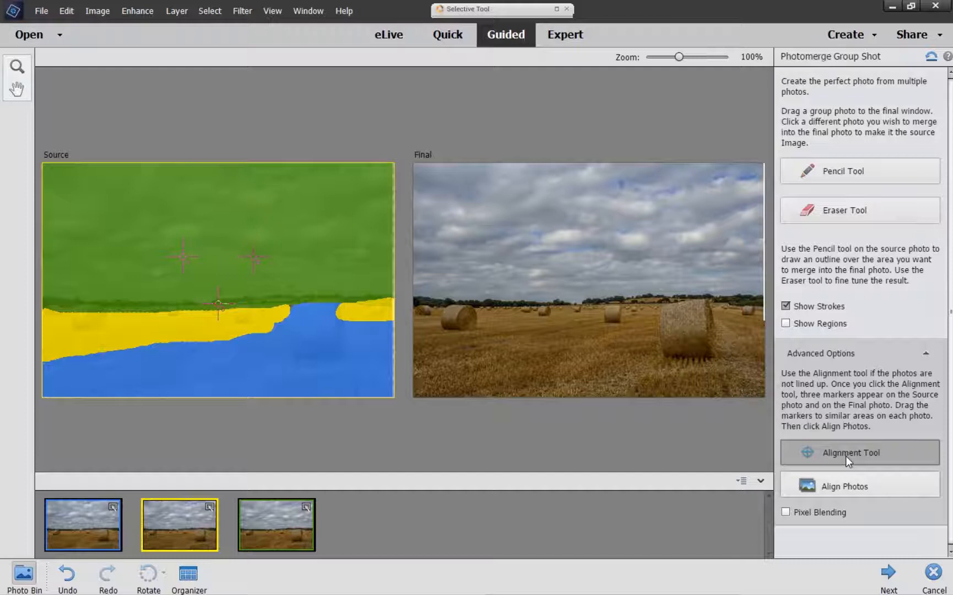
left_click(785, 511)
left_click(889, 574)
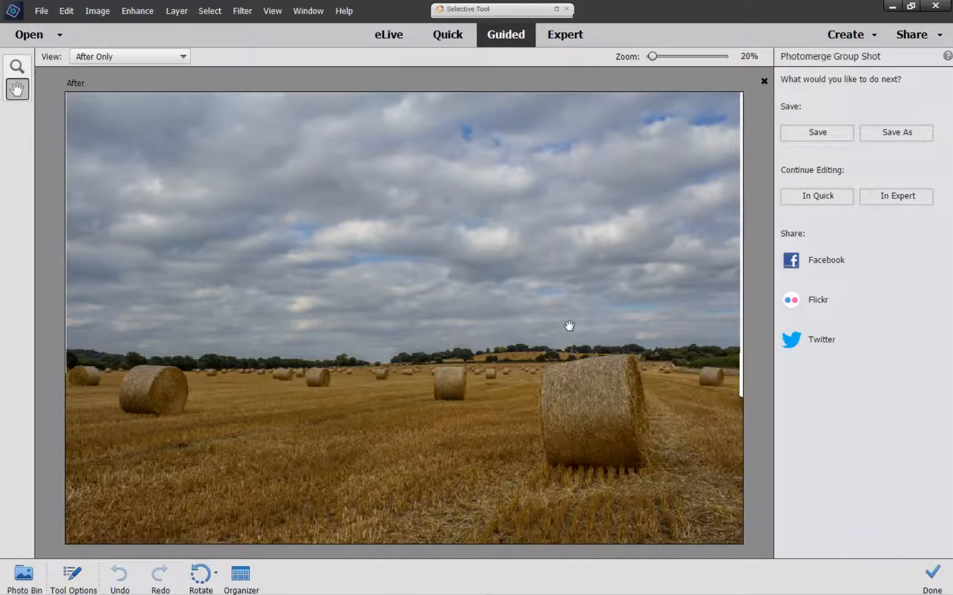
- Open the merged image in Expert mode and crop off its outer edges, including the white strip and some upper sky
left_click(565, 35)
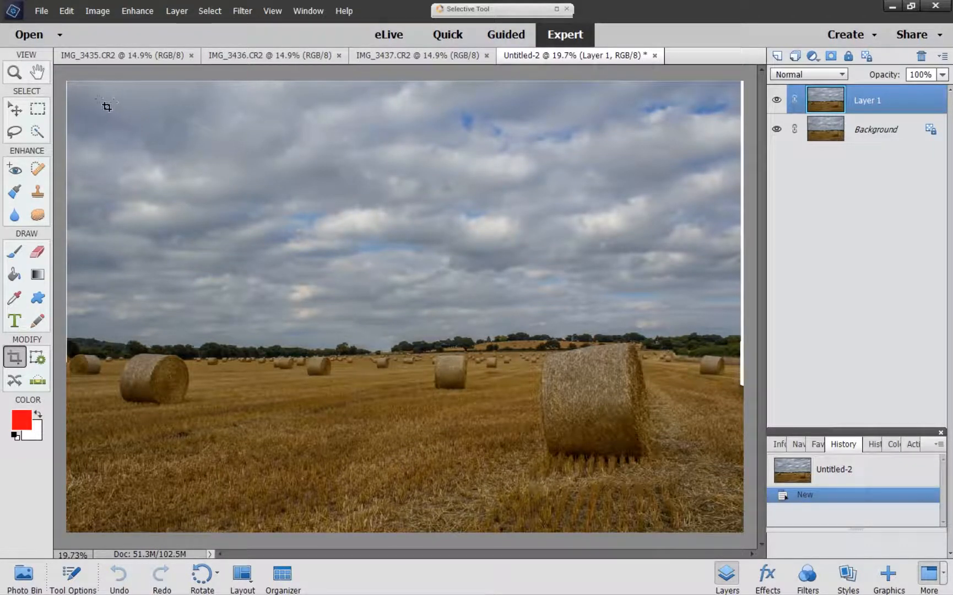
left_click_drag(105, 105, 699, 501)
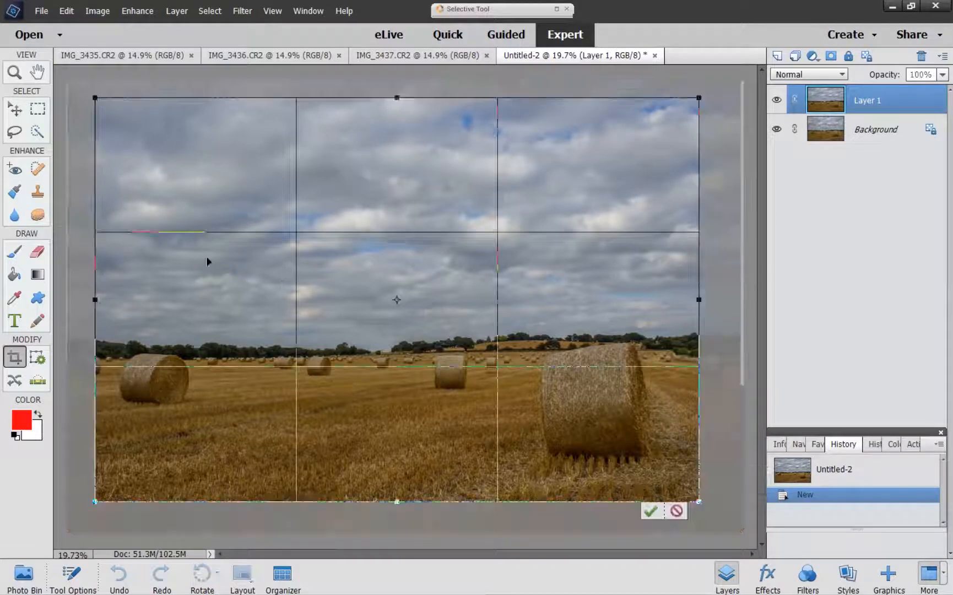
left_click_drag(95, 300, 103, 301)
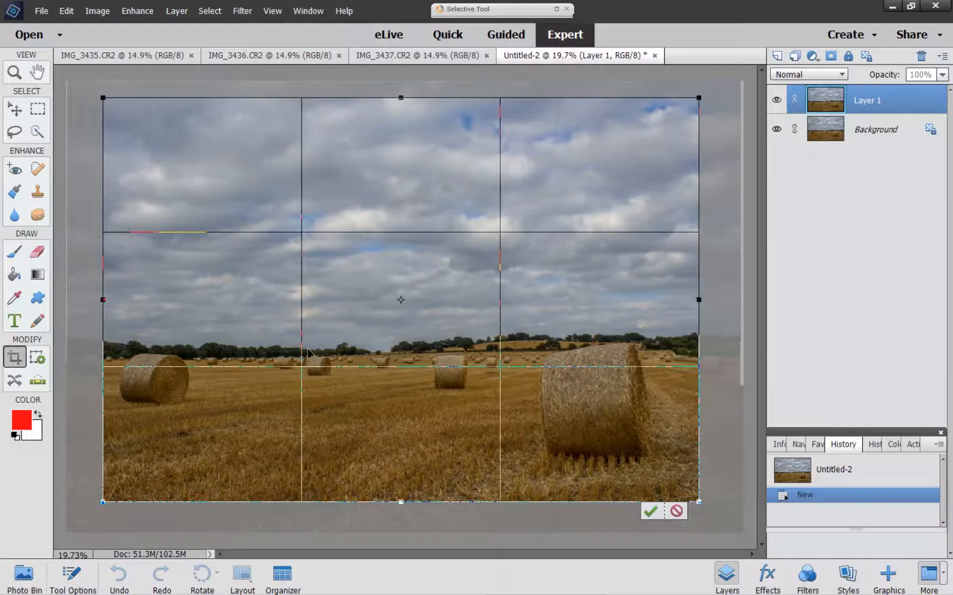
left_click_drag(401, 98, 400, 121)
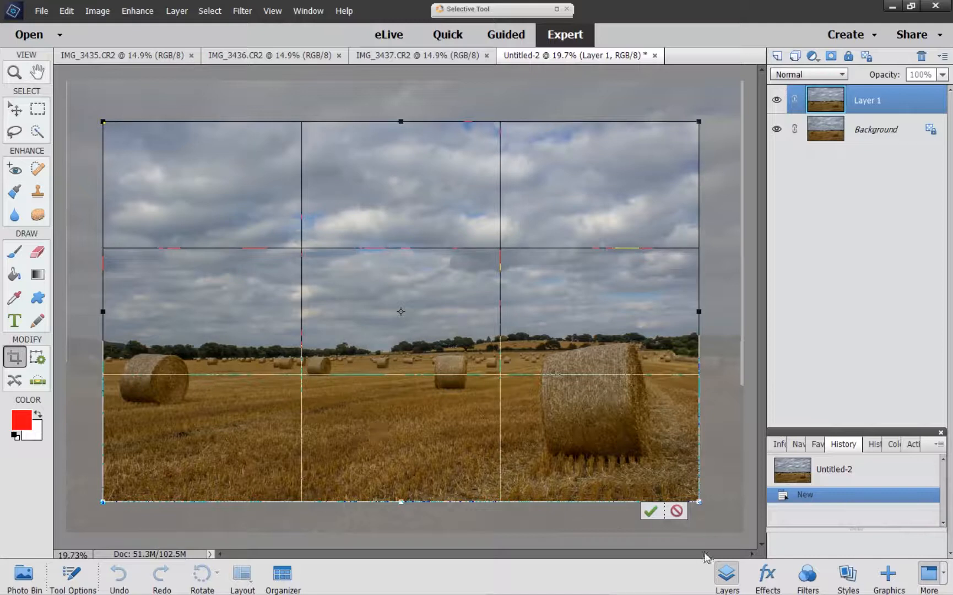
left_click(650, 512)
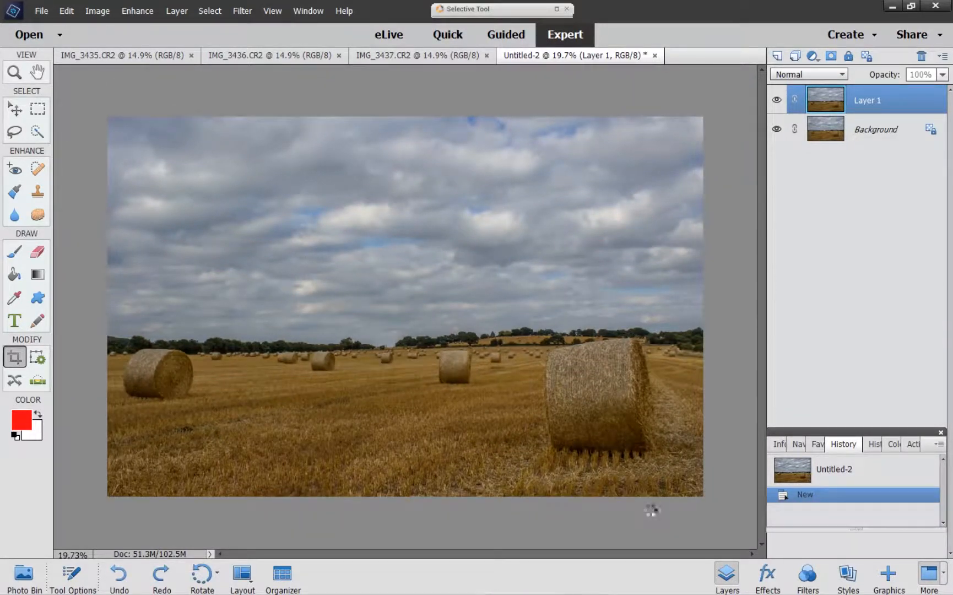